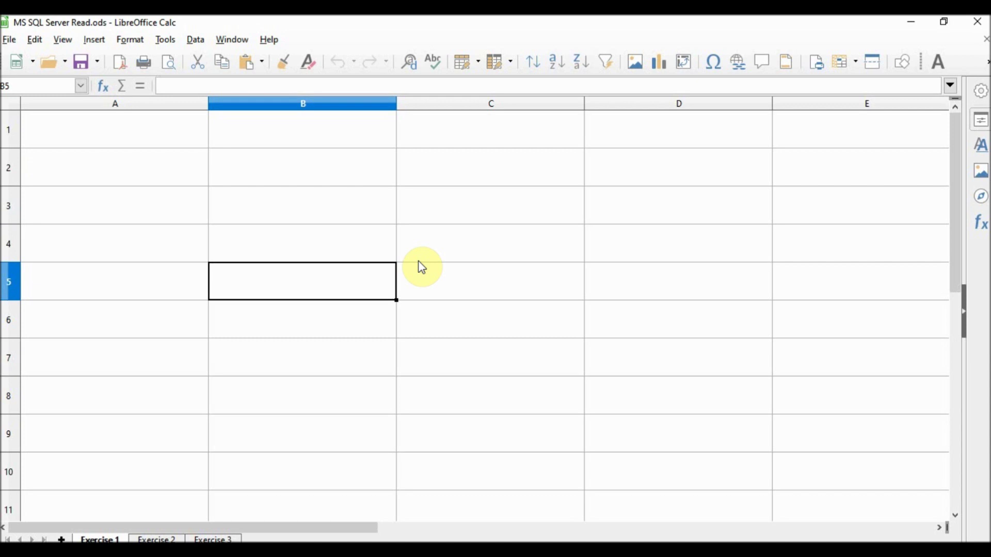
Step: Show the Data Sources browser above the sheet and clear the A1:B6 selection
click(63, 40)
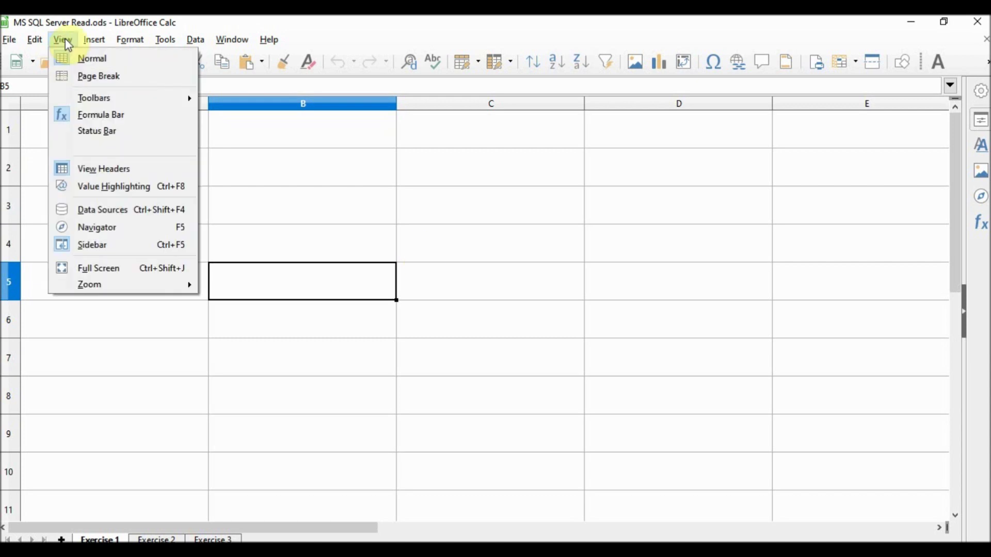
click(103, 210)
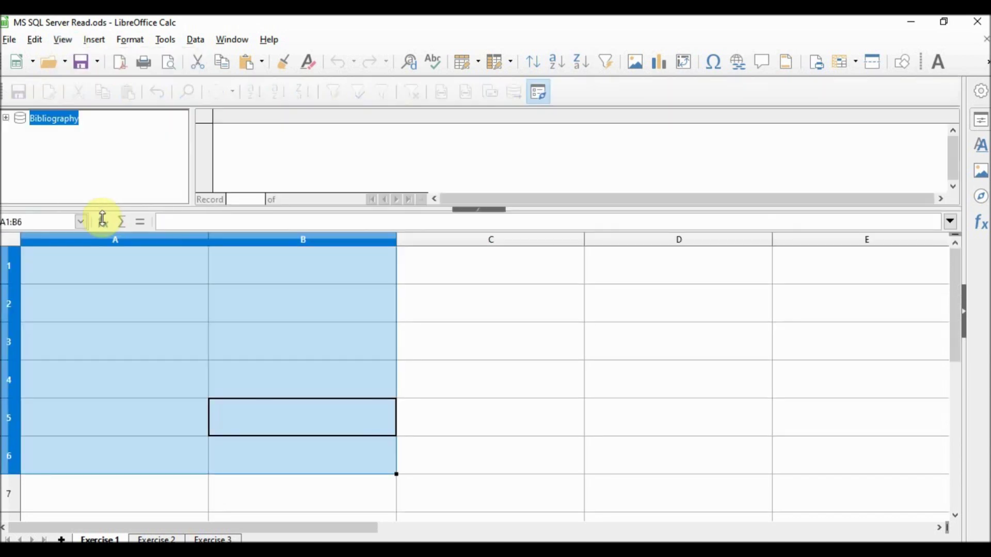
click(355, 354)
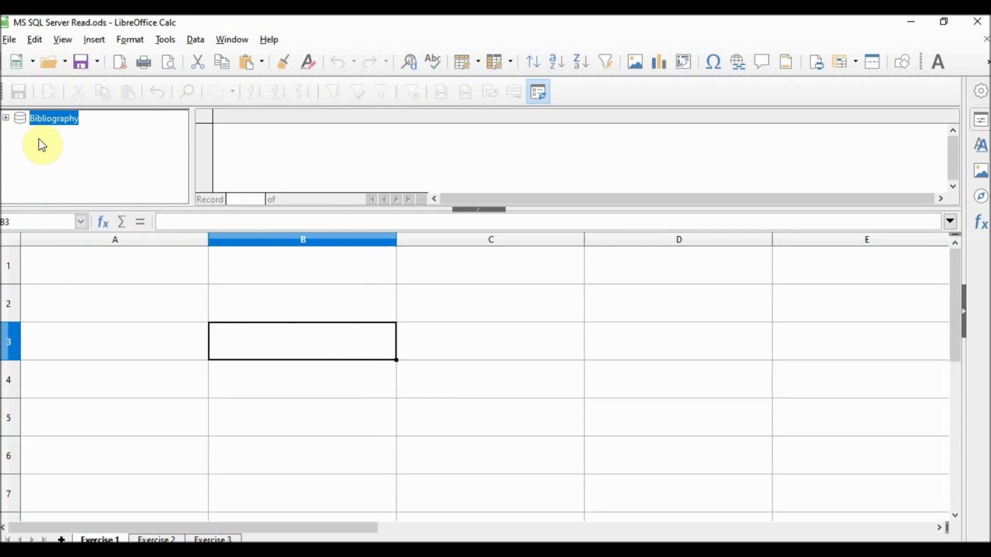
Step: Hide the Data Sources browser again and bring up the new-document choices
click(63, 40)
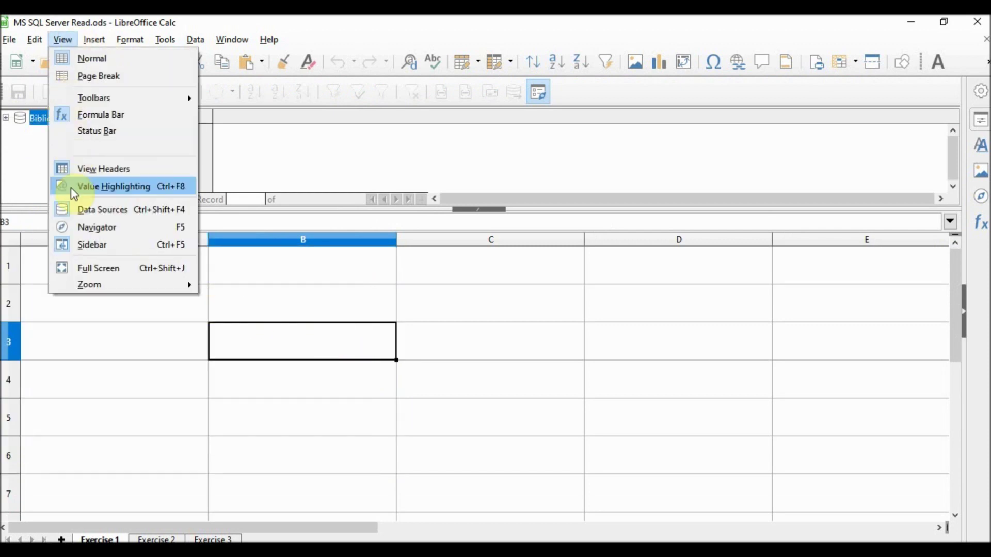
click(79, 212)
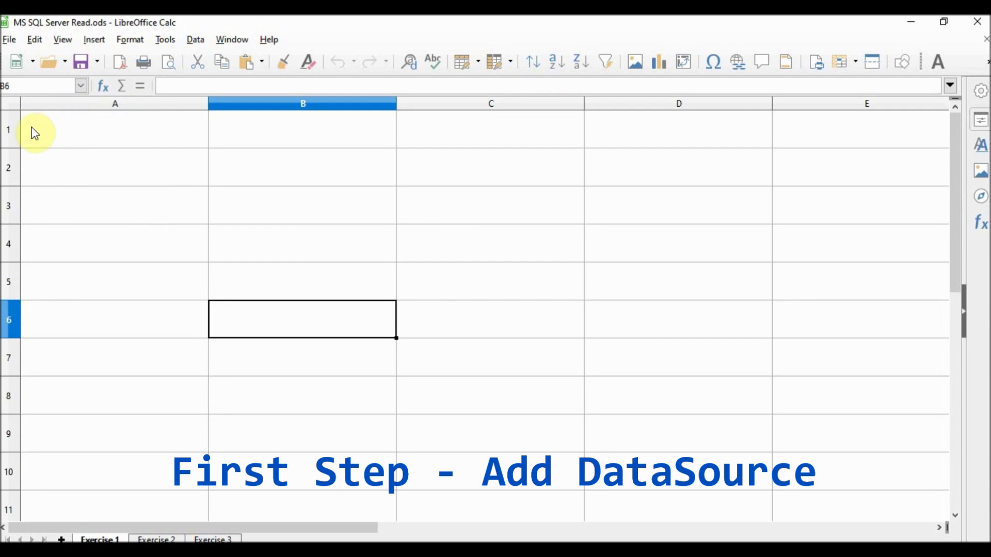
click(8, 40)
Step: Start a new database that connects to an existing ADO database and advance to its setup page
mouse_move(18, 65)
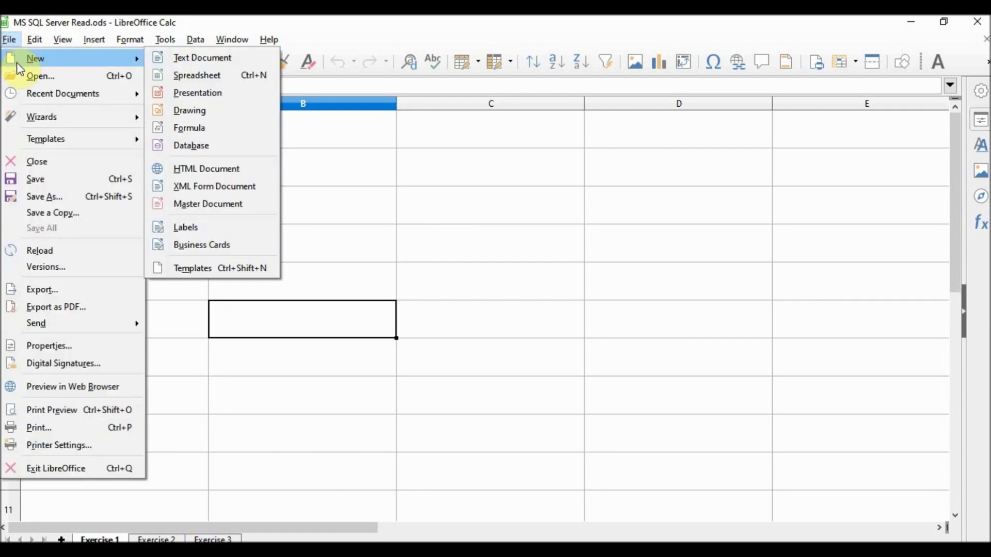
click(206, 149)
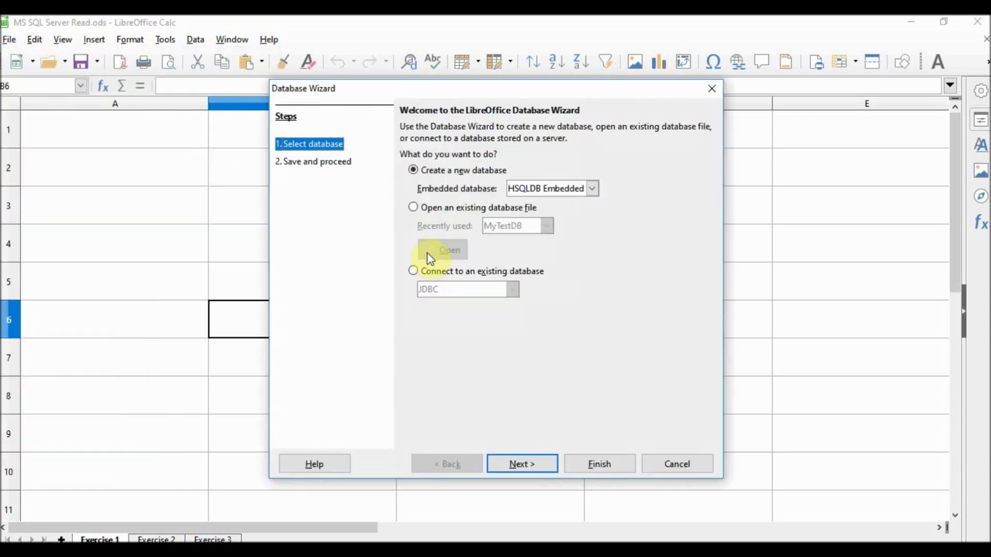
click(413, 271)
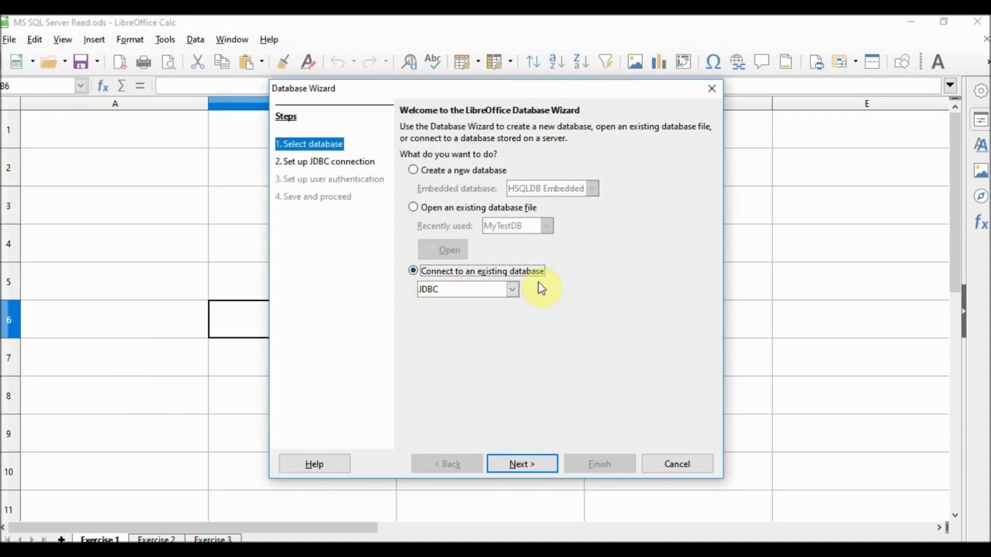
click(511, 291)
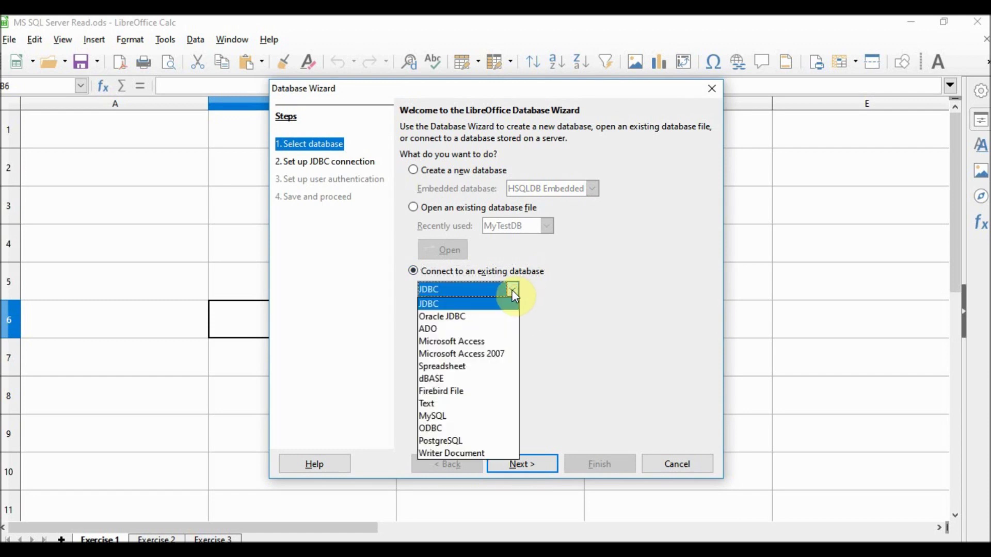
click(450, 332)
click(502, 465)
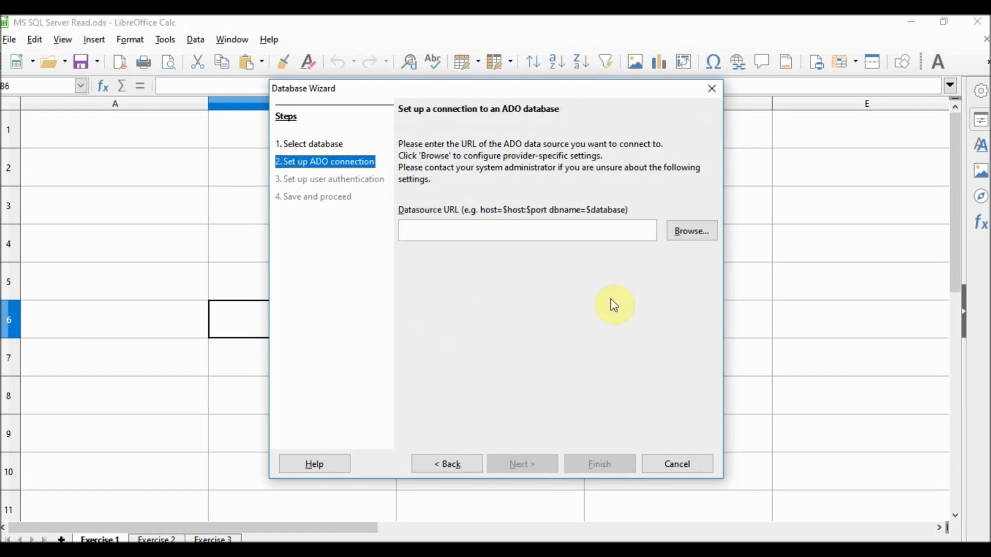
Step: Choose SQL Server Native Client 11.0 as the data link provider
click(680, 234)
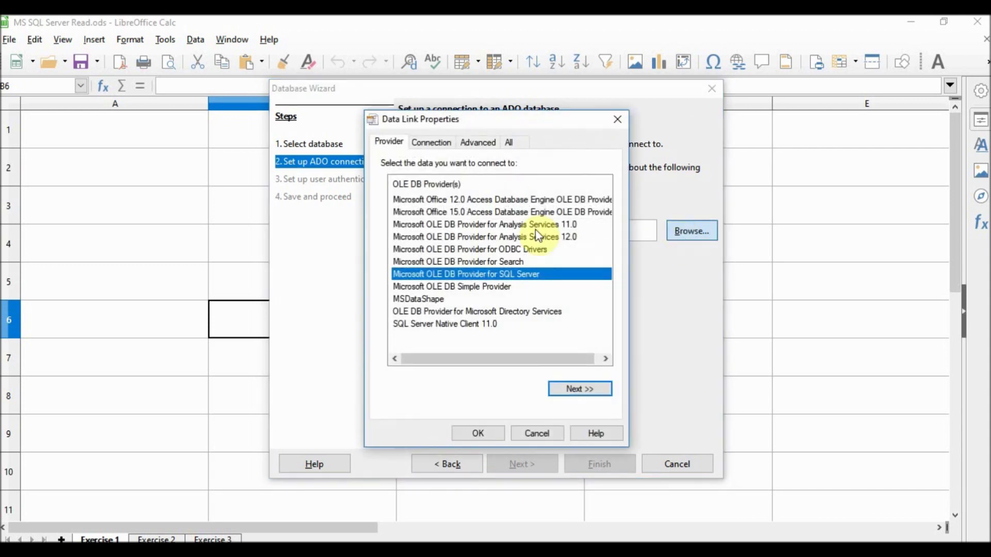
click(408, 326)
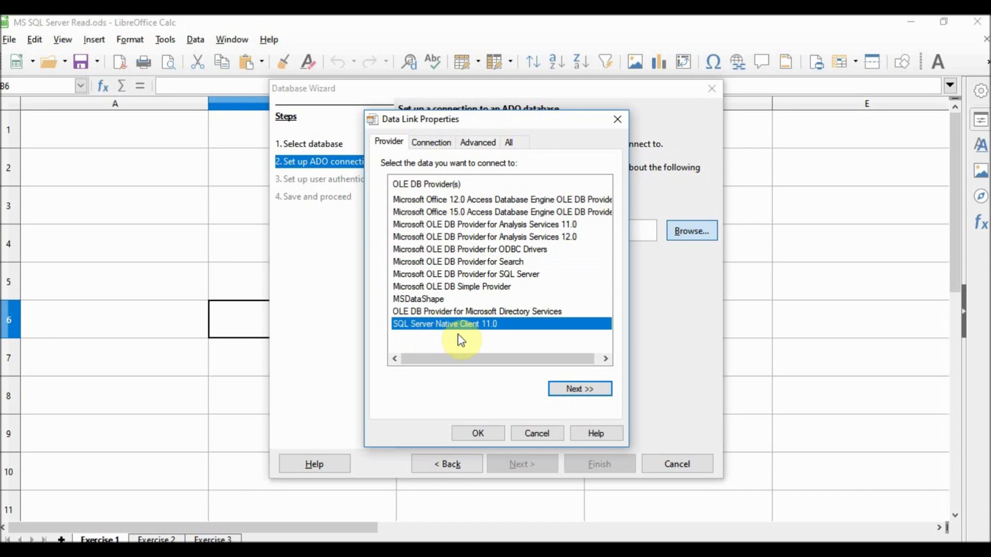
click(565, 391)
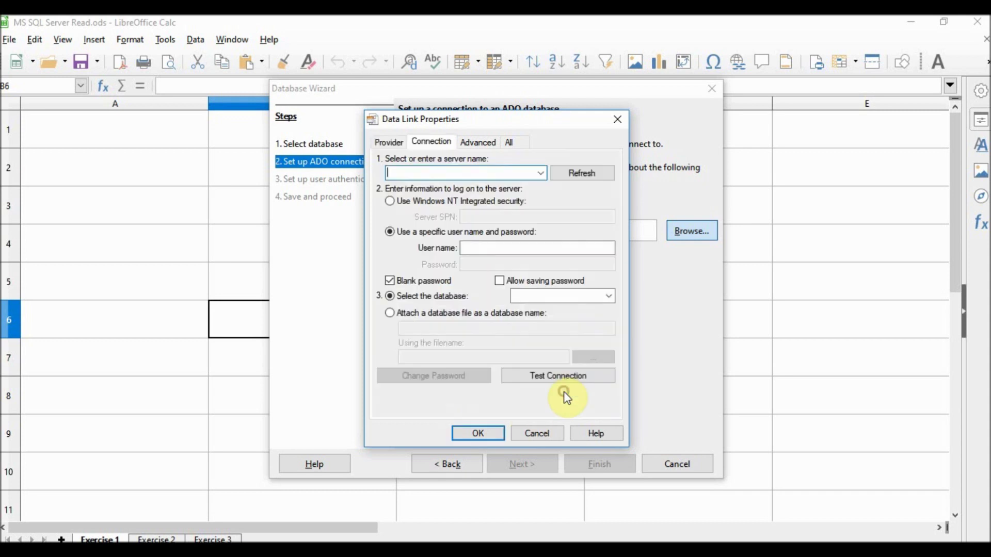
Step: Pick the local laptop server with Windows integrated security and try loading its databases
click(539, 174)
click(448, 187)
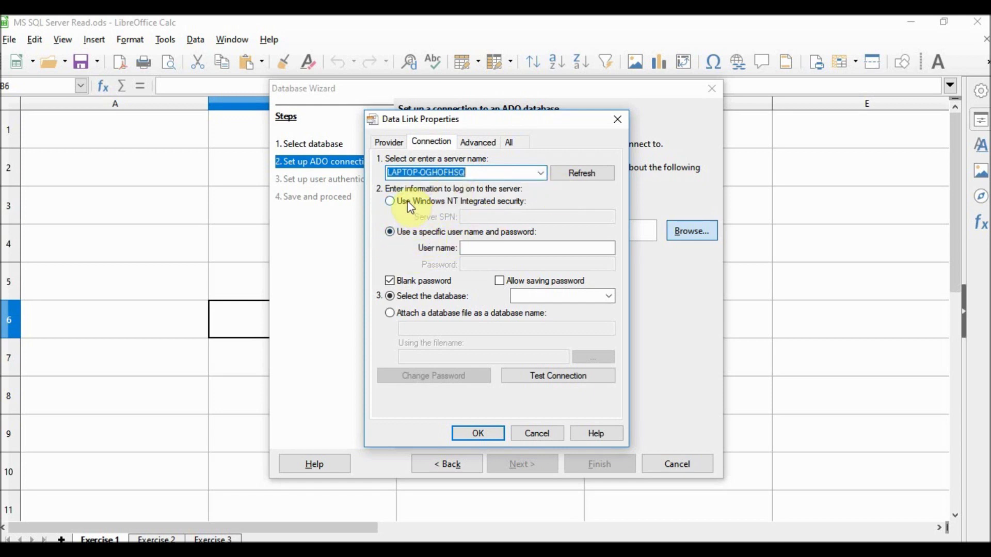
click(391, 201)
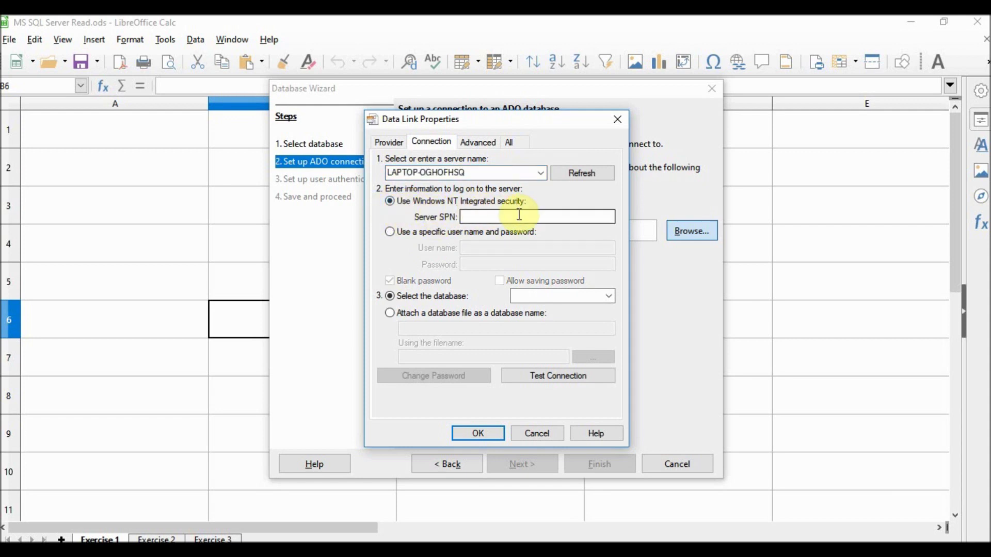
click(608, 296)
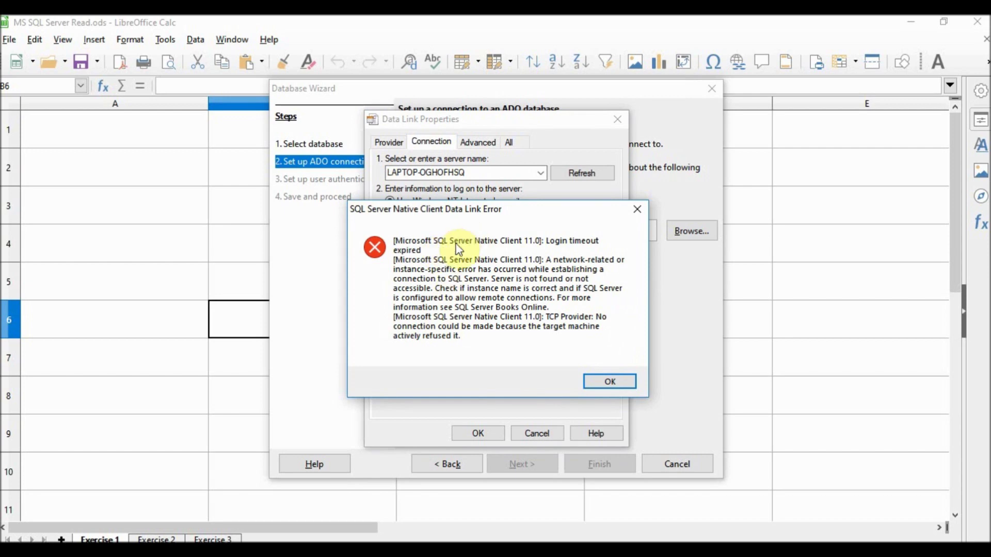
key(alt+Tab)
Step: Start the SQL Server (ALLTECH) service from the Windows Services list
click(320, 253)
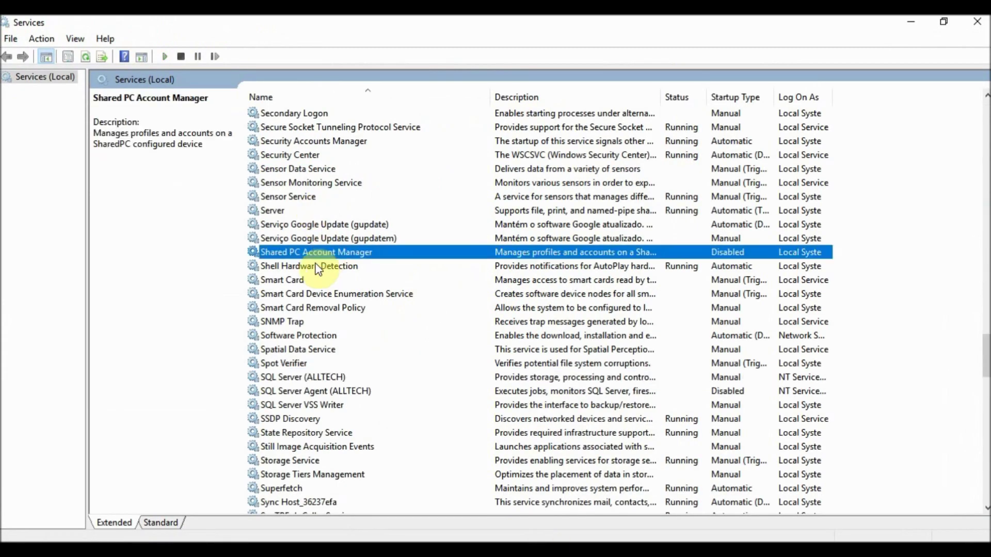
click(297, 377)
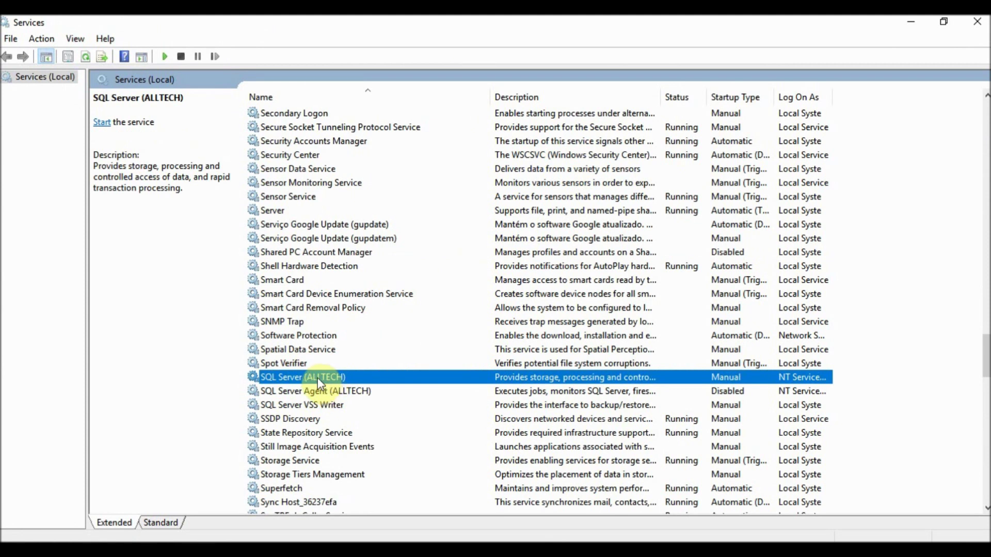
right_click(318, 377)
click(335, 217)
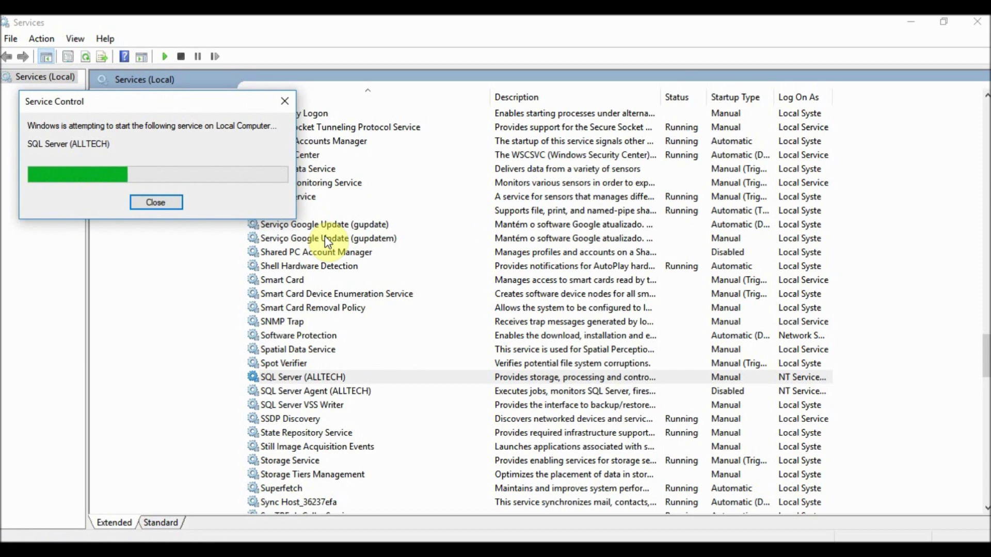
key(alt+Tab)
Step: Dismiss the login errors, reload the database list, select Test, and verify the connection succeeds
click(596, 382)
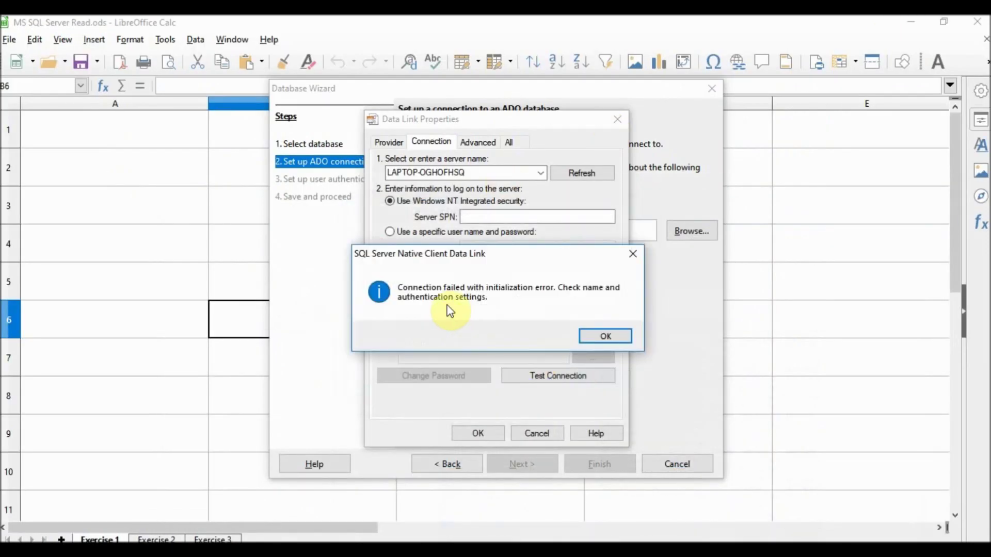
click(600, 339)
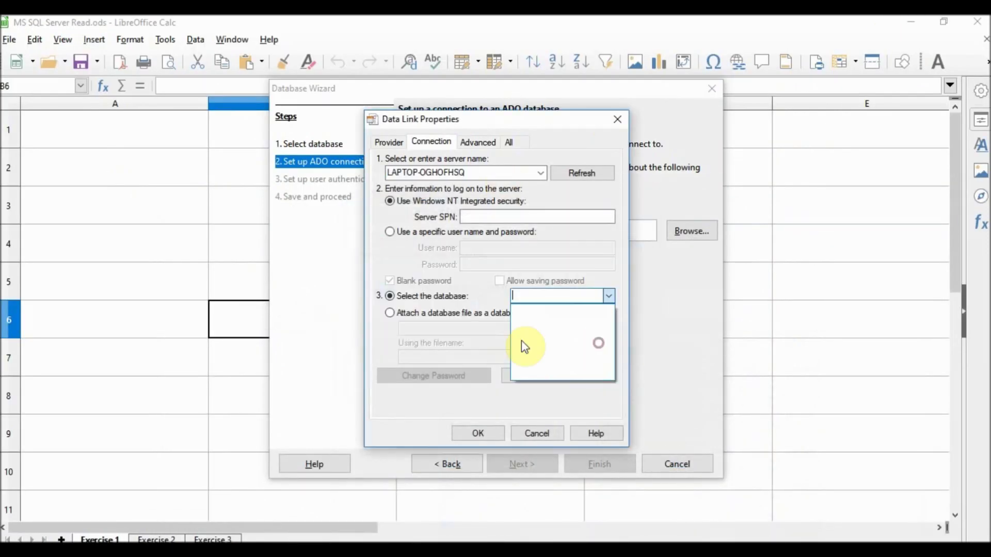
click(609, 294)
click(609, 296)
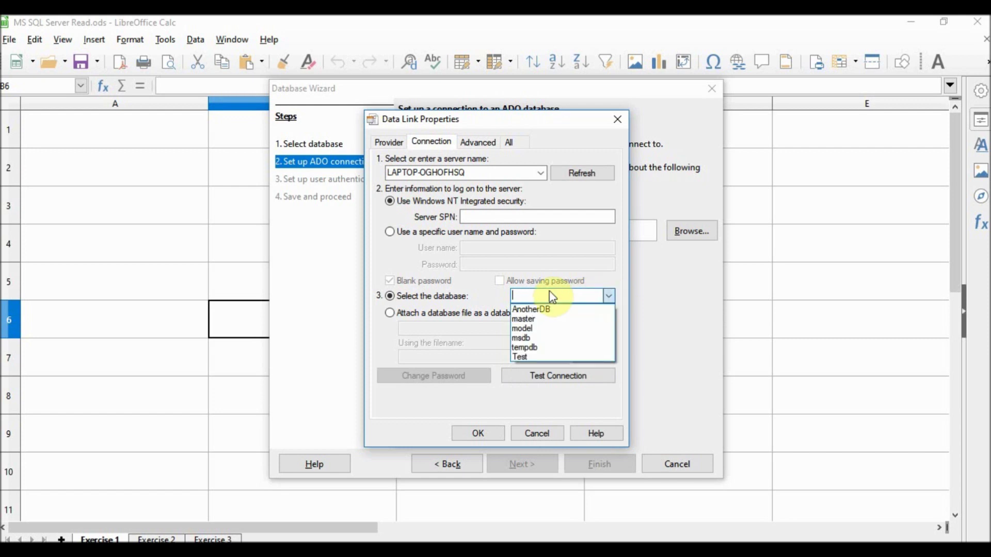
click(524, 357)
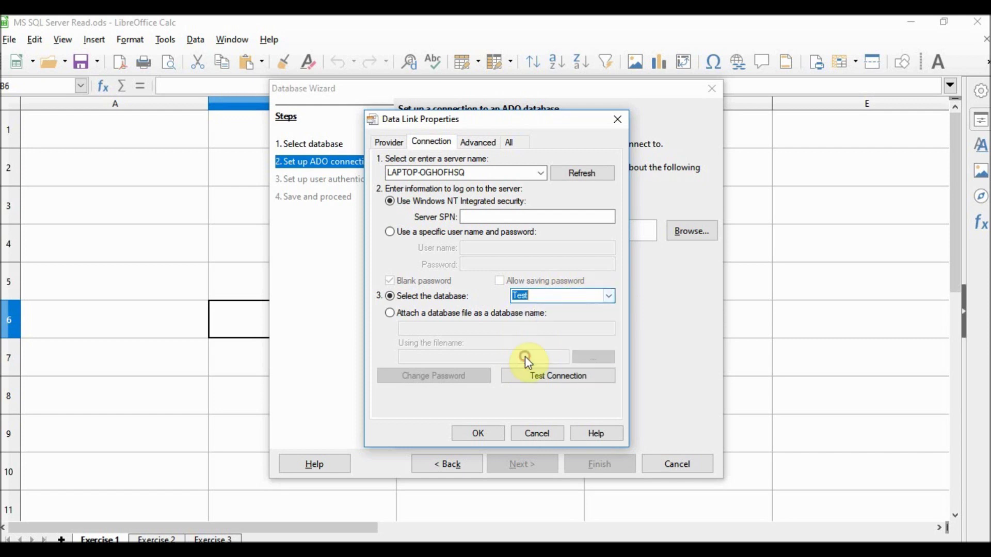
click(546, 380)
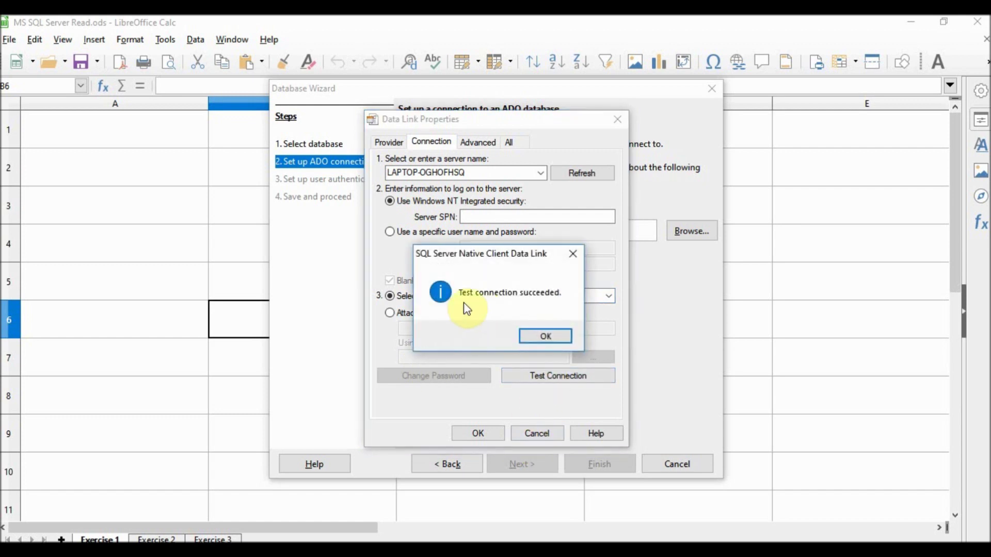
click(547, 337)
Step: Accept the data link settings and step through authentication to the final wizard page
click(474, 434)
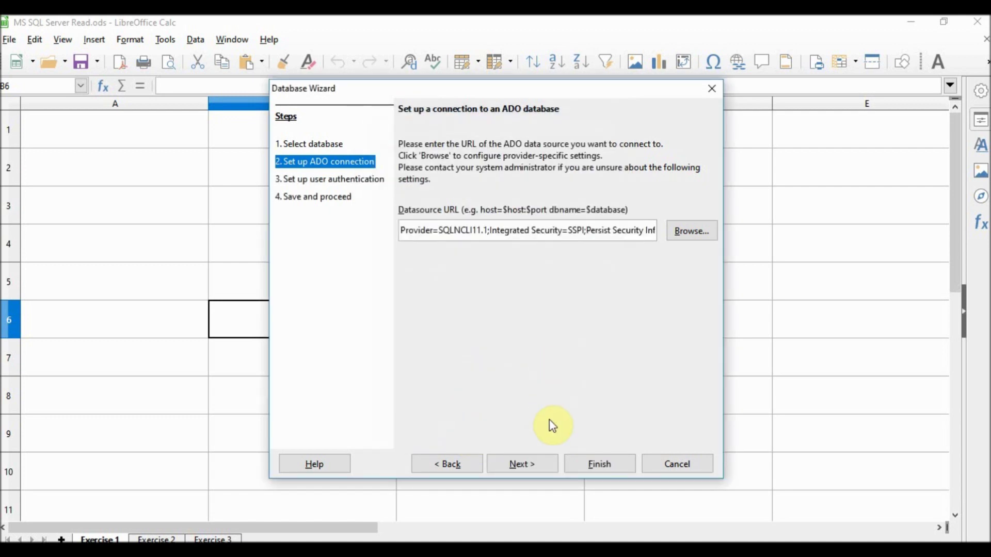
click(532, 465)
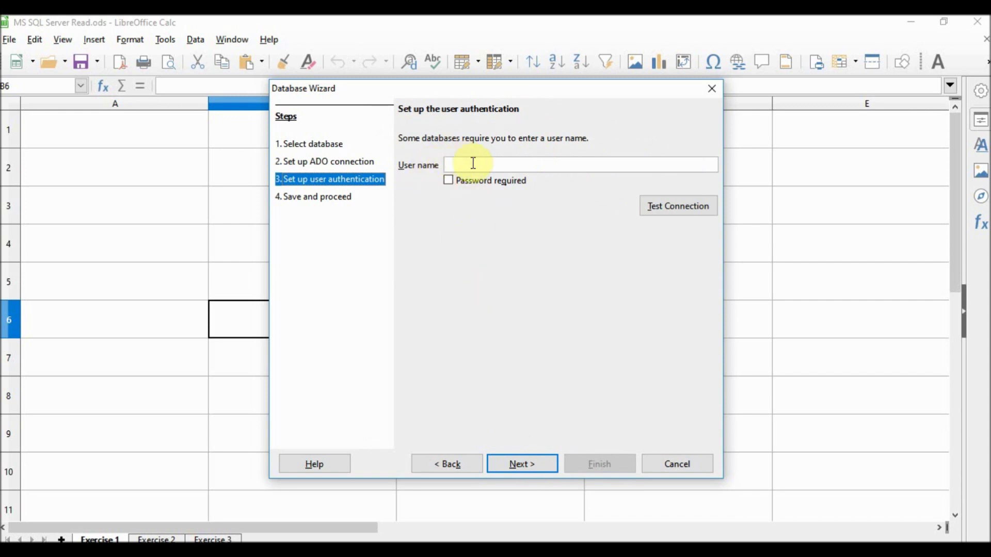
click(526, 458)
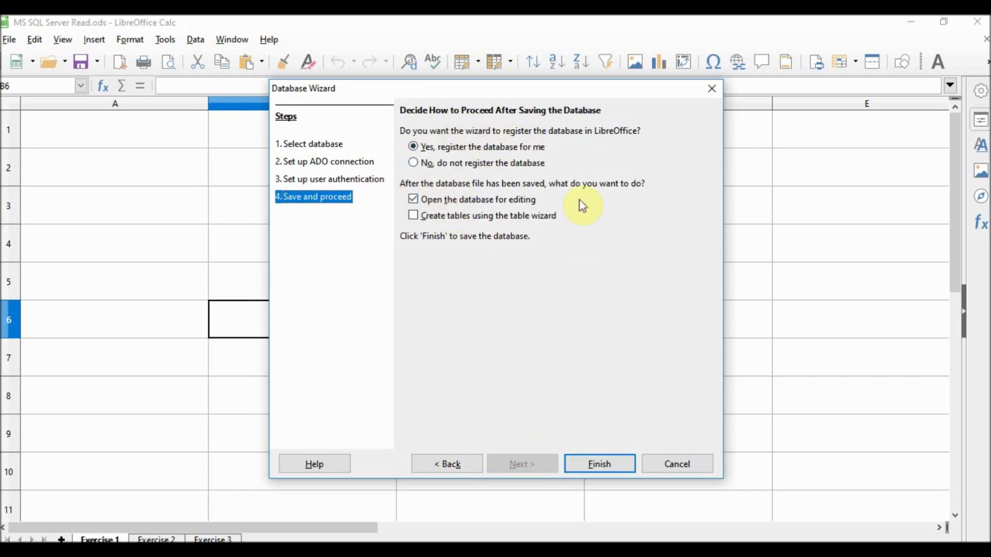
Step: Finish the wizard and save the registered database as MyDatabase
click(599, 473)
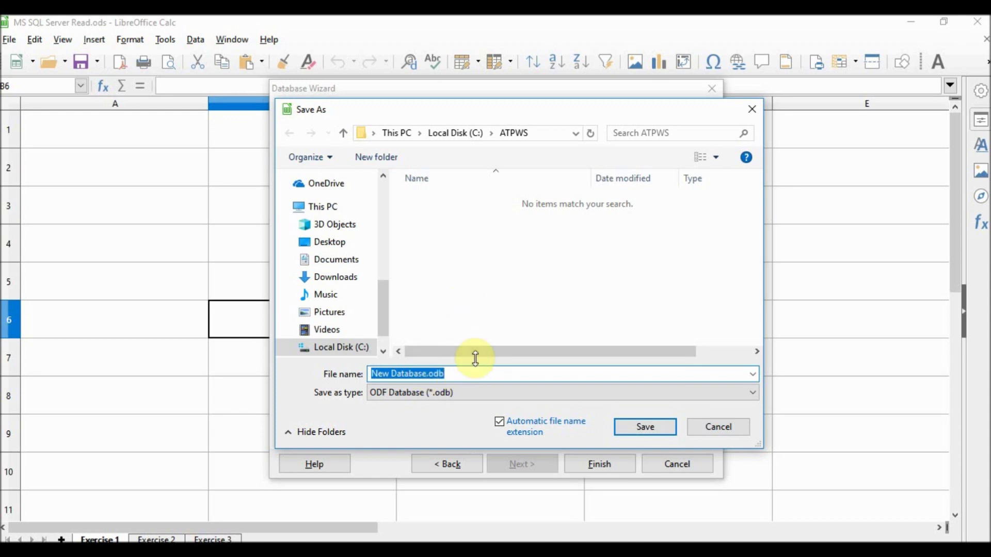
text(MyDatabase)
click(629, 426)
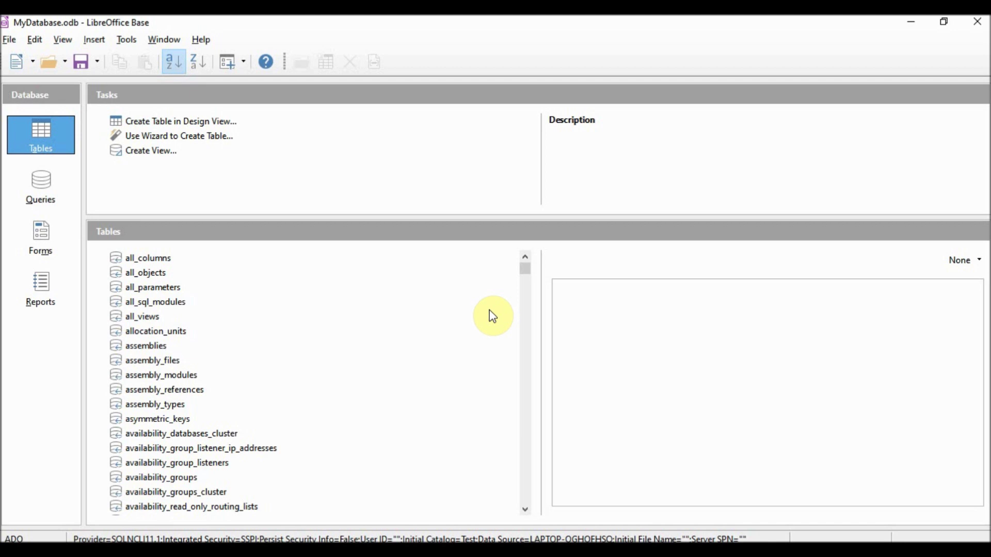
Step: Locate the DUMMY table in Base, then close MyDatabase, saving its changes
drag(532, 278, 505, 391)
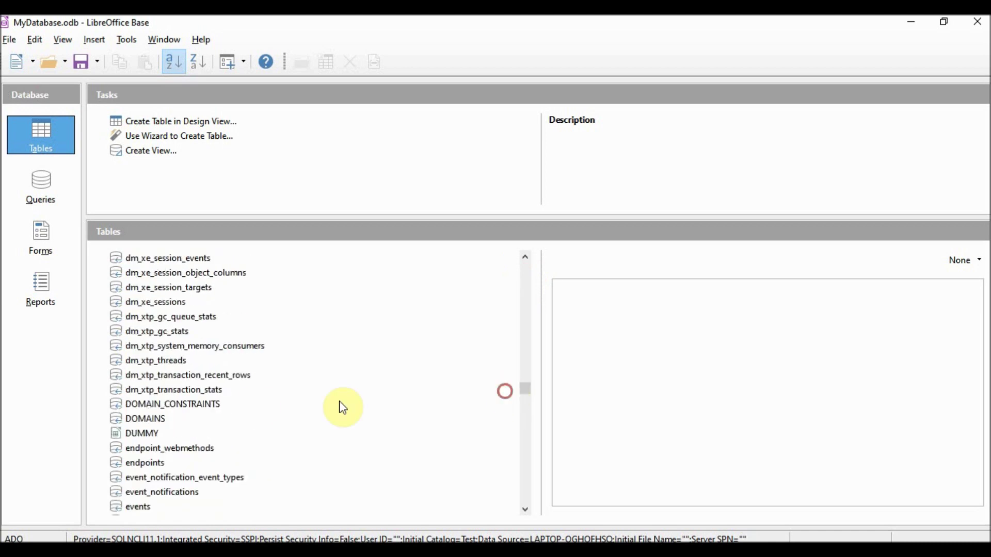
click(146, 433)
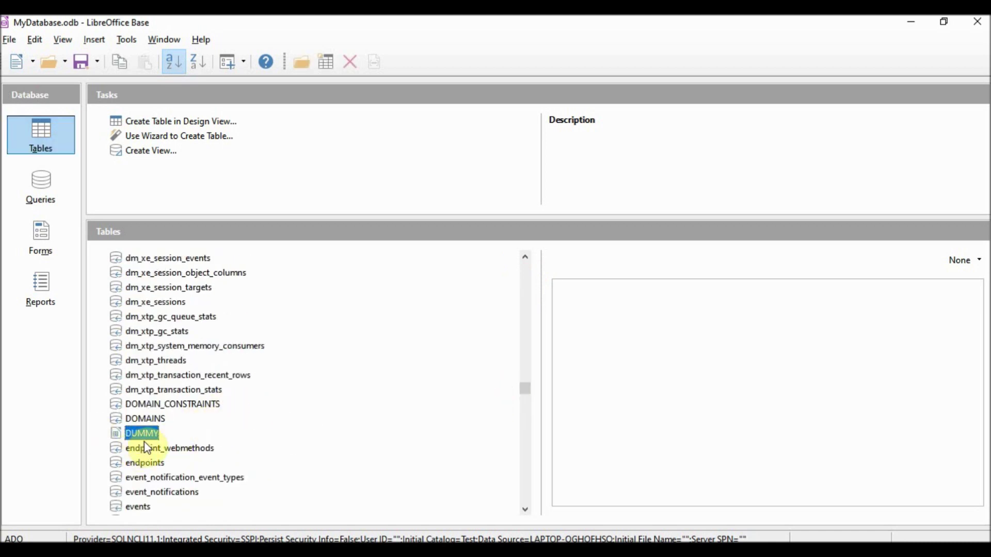
click(977, 22)
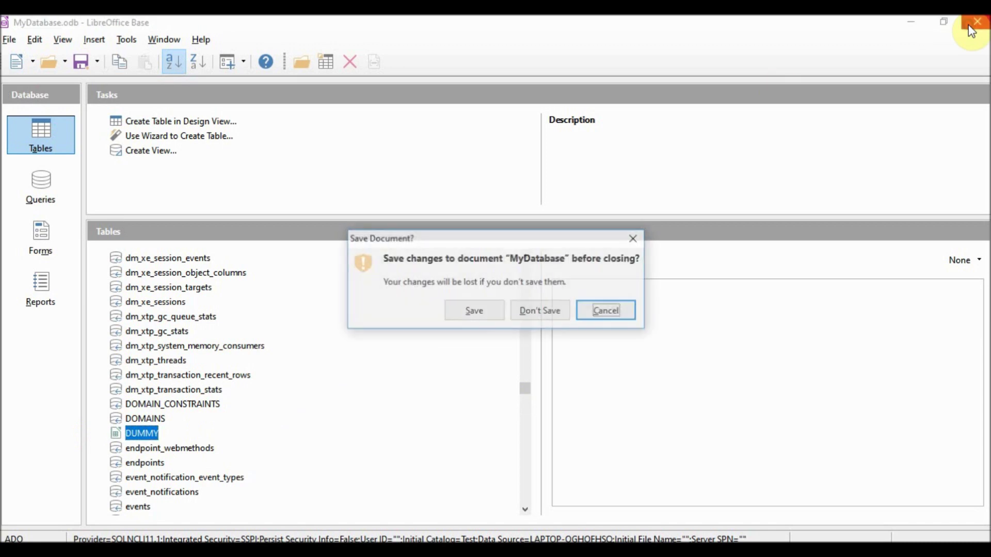
click(472, 312)
click(69, 42)
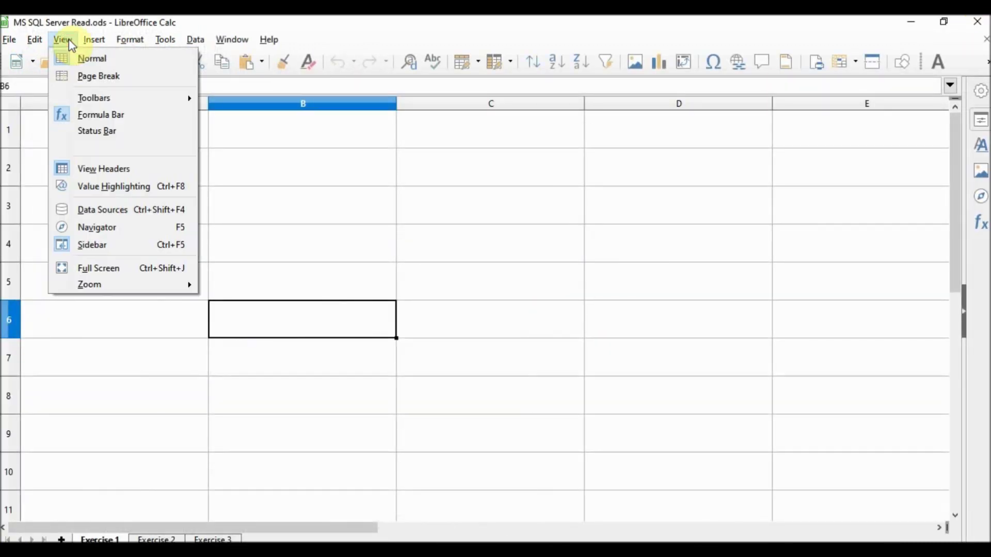
Step: Show the Data Sources browser and preview the DUMMY table under MyDatabase > Tables
click(84, 210)
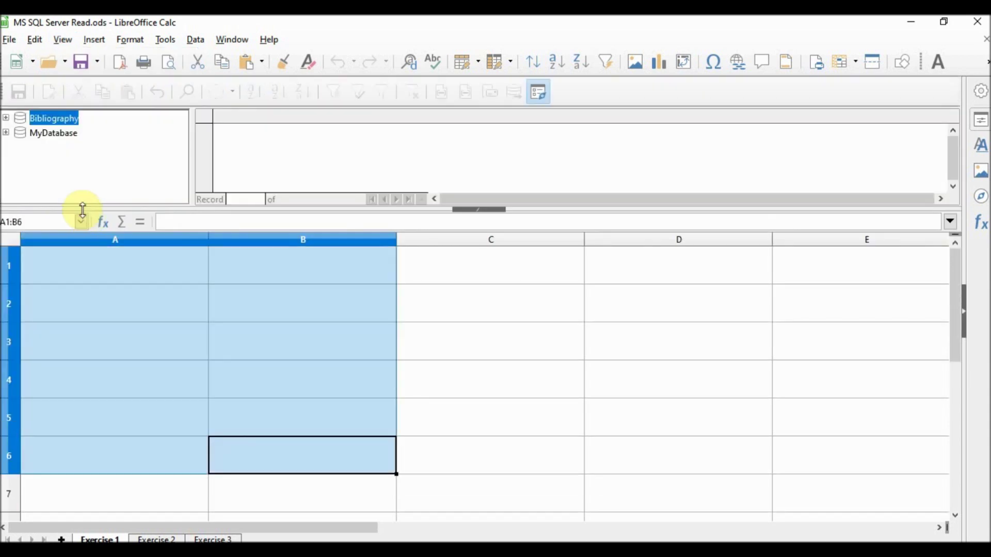
click(34, 136)
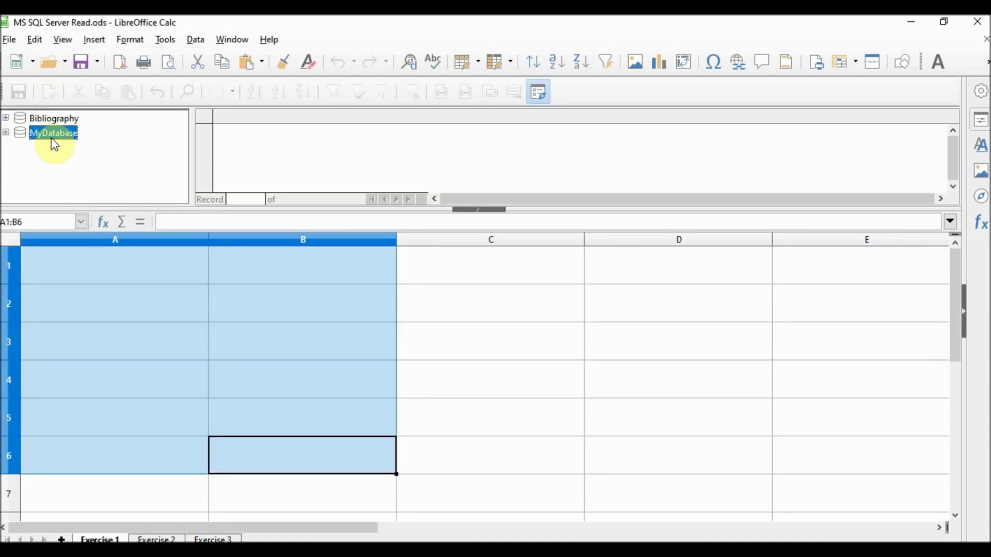
double_click(30, 134)
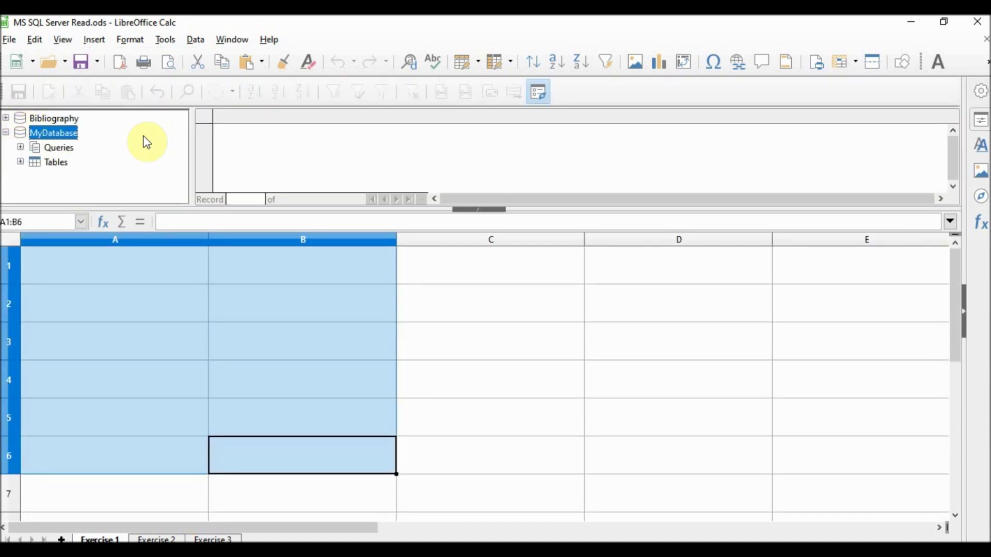
click(20, 162)
drag(177, 209, 177, 285)
drag(181, 126, 177, 194)
click(69, 205)
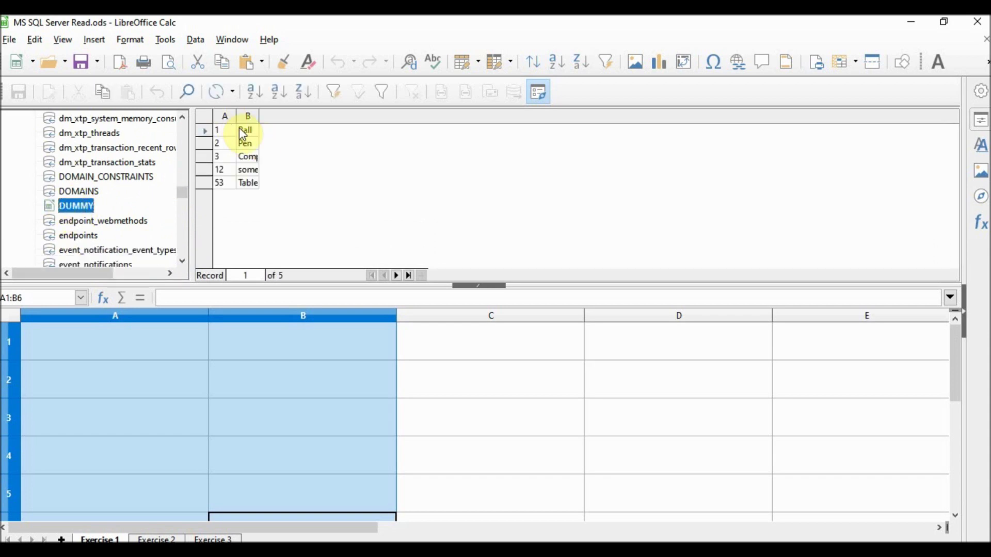
Step: Place the DUMMY table into the sheet at A1, replacing the Import1 range
double_click(258, 115)
drag(78, 205, 96, 340)
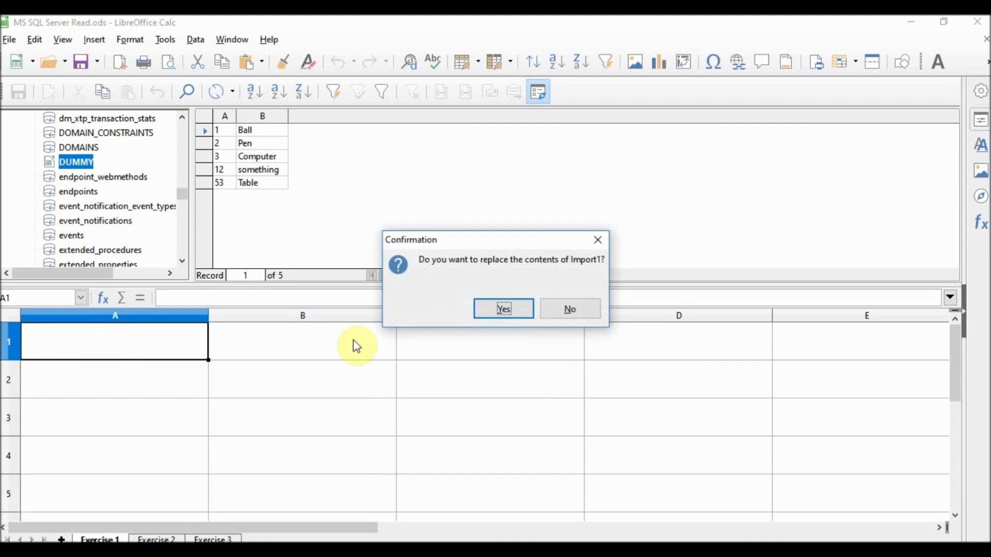
click(504, 313)
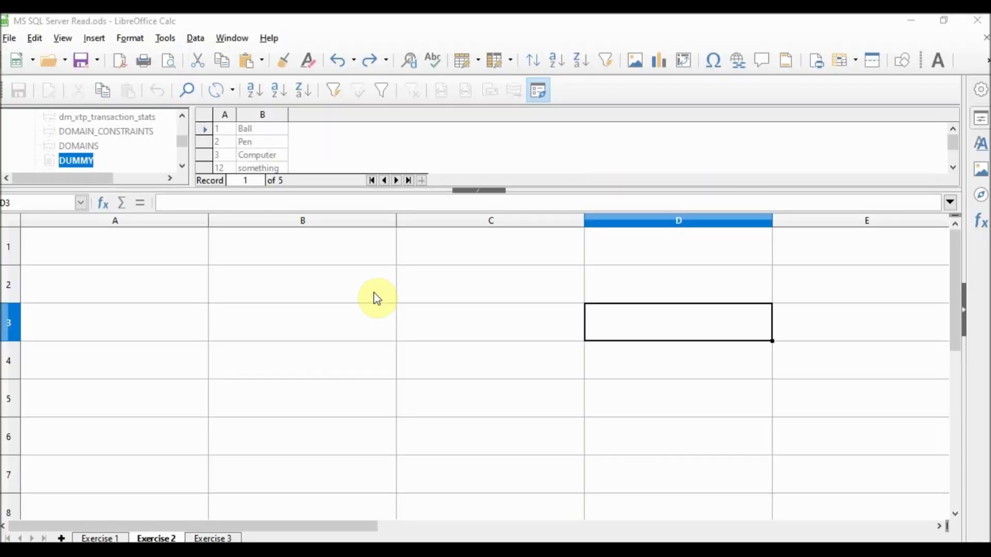
Step: On the Exercise 2 sheet, open the Tools menu to begin managing Basic macros
click(160, 40)
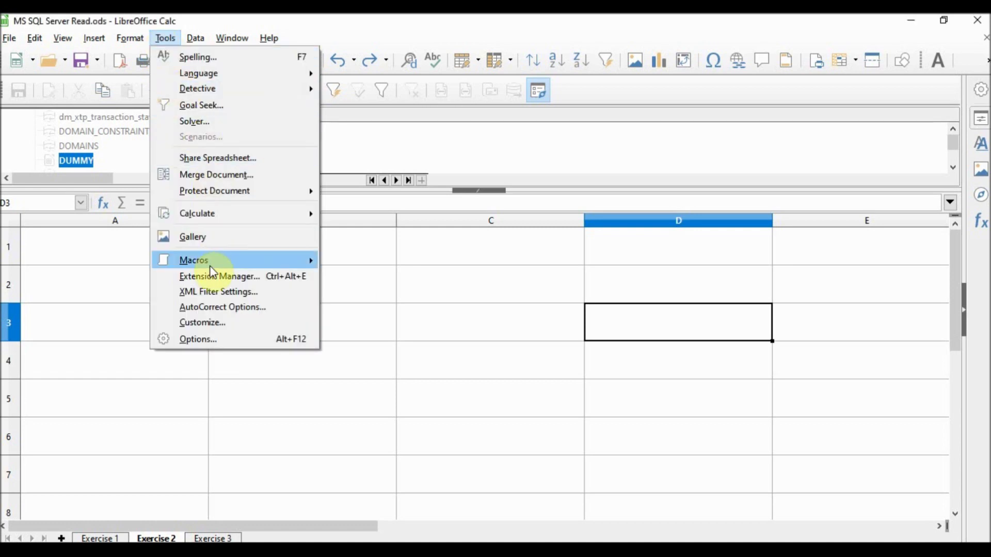
Step: Open the LibreOffice Basic macros manager, expand the Standard library, and open the Organizer
mouse_move(212, 266)
mouse_move(350, 293)
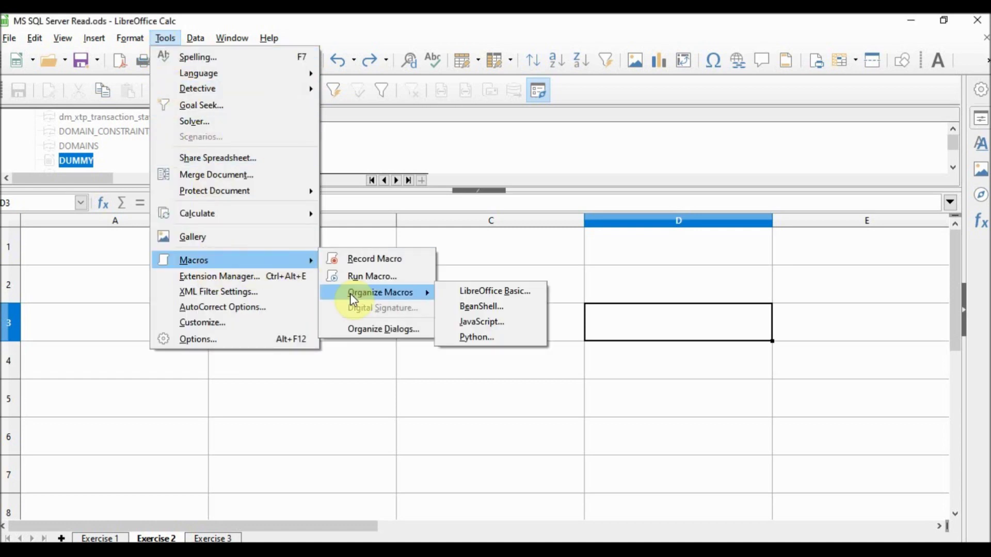
click(446, 292)
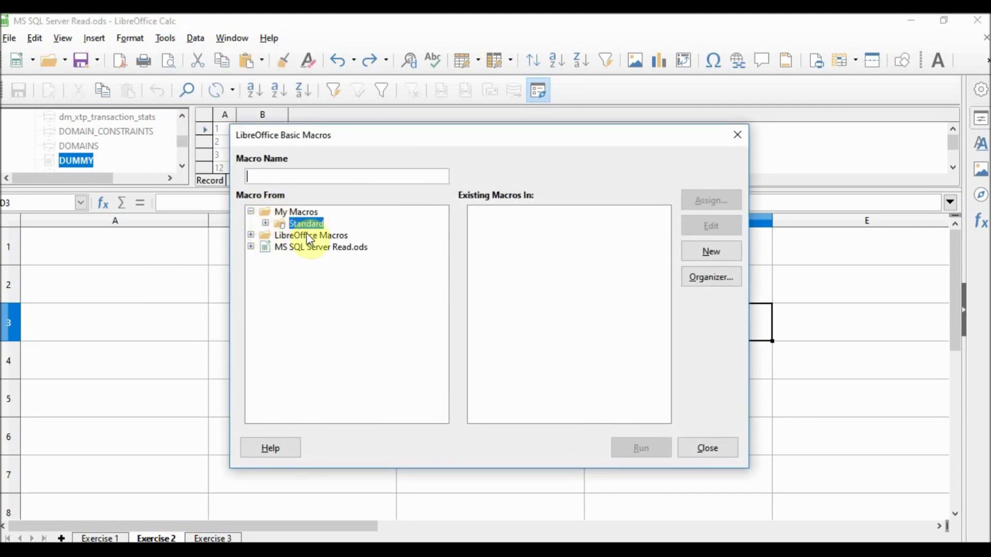
click(265, 223)
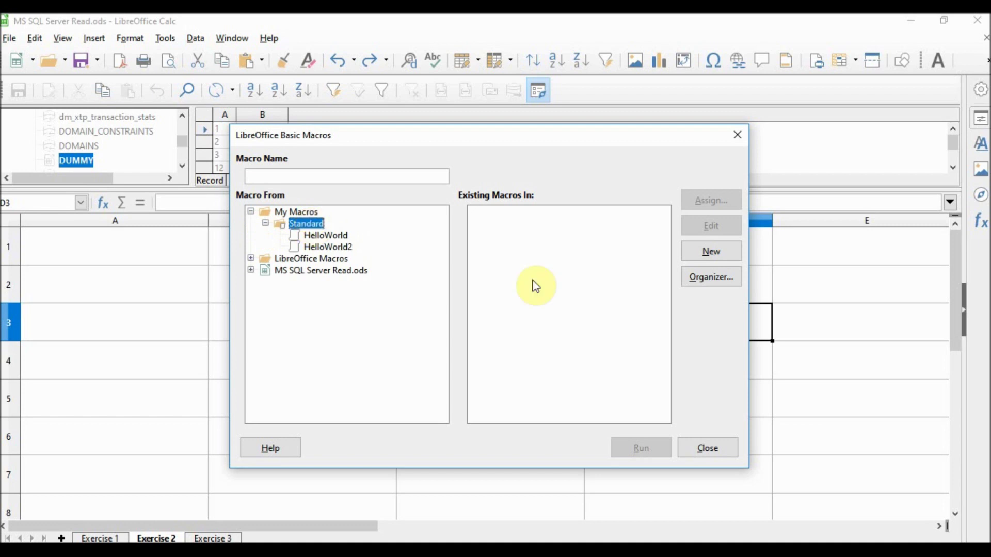
click(711, 277)
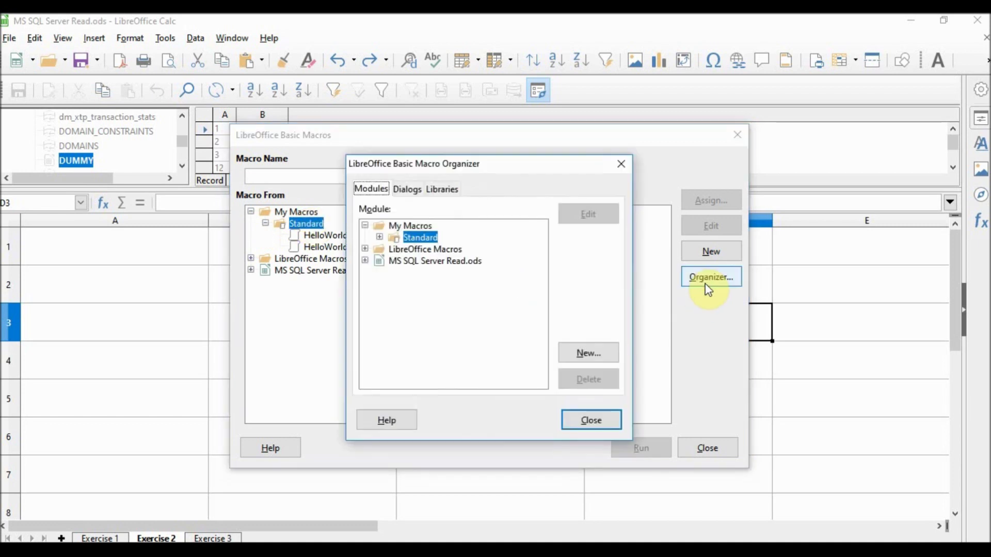
Step: Add a new module named SQL to Standard and select its Main macro
click(582, 356)
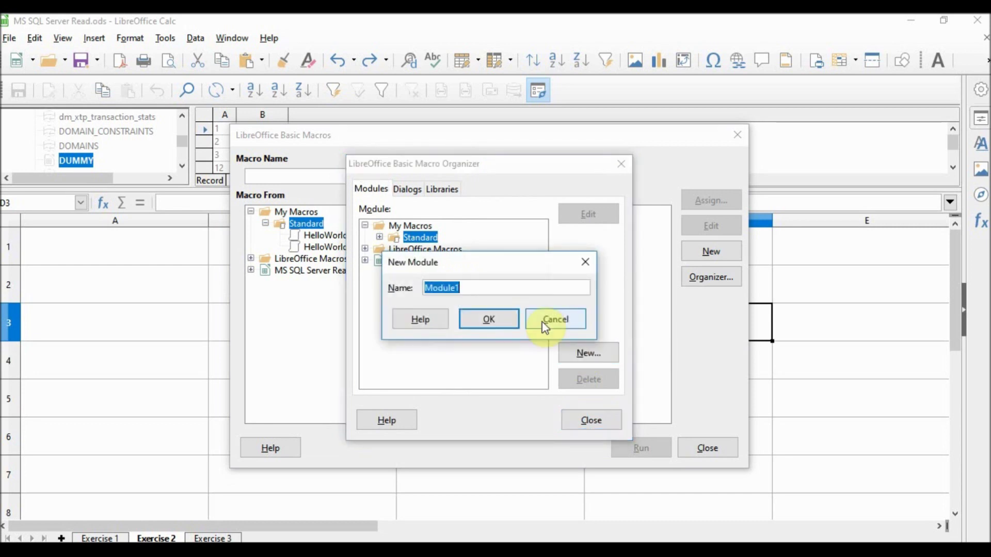
text(S)
click(506, 321)
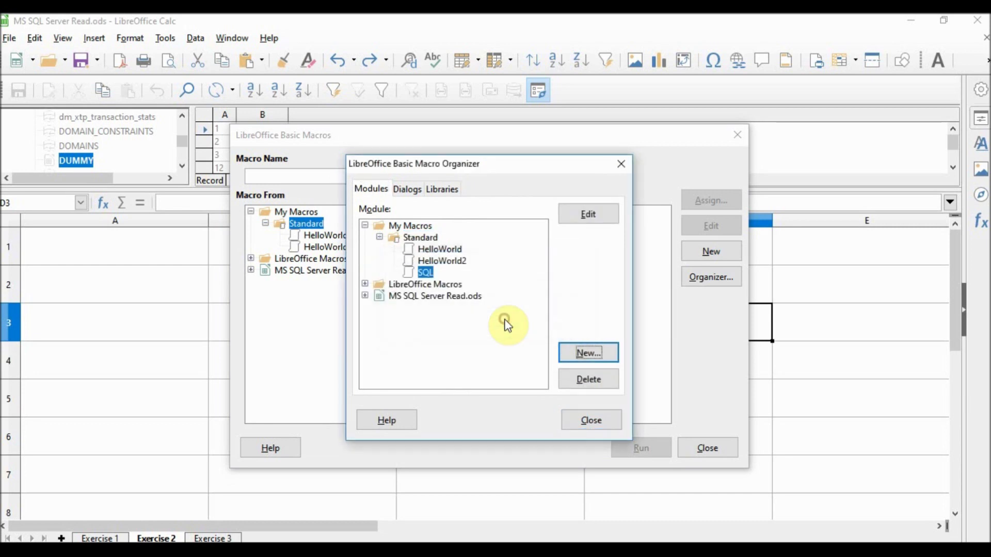
click(592, 420)
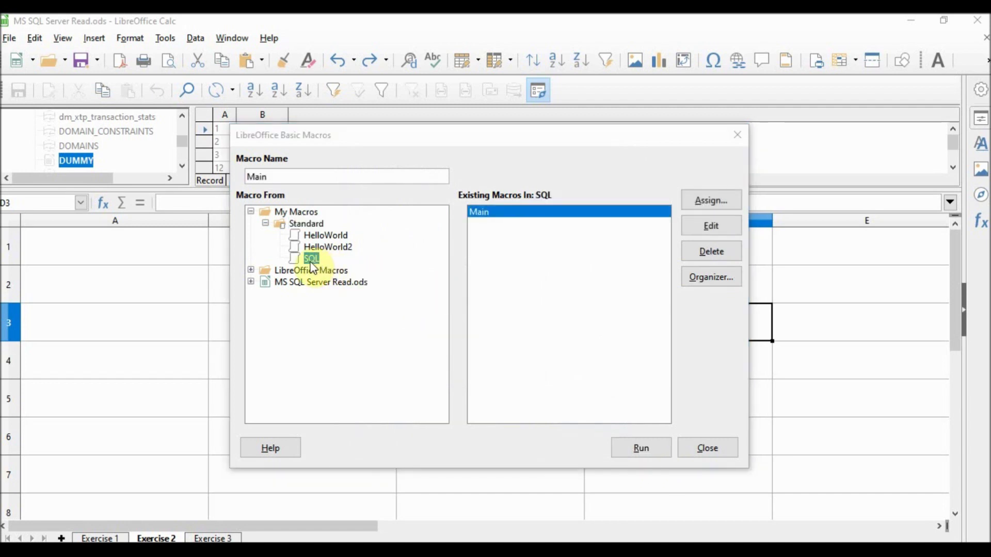
click(480, 212)
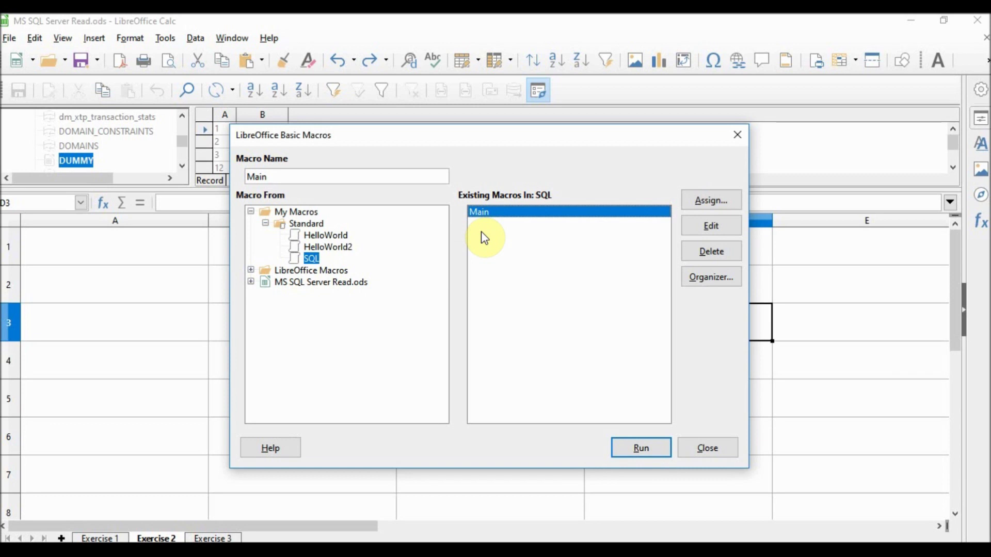